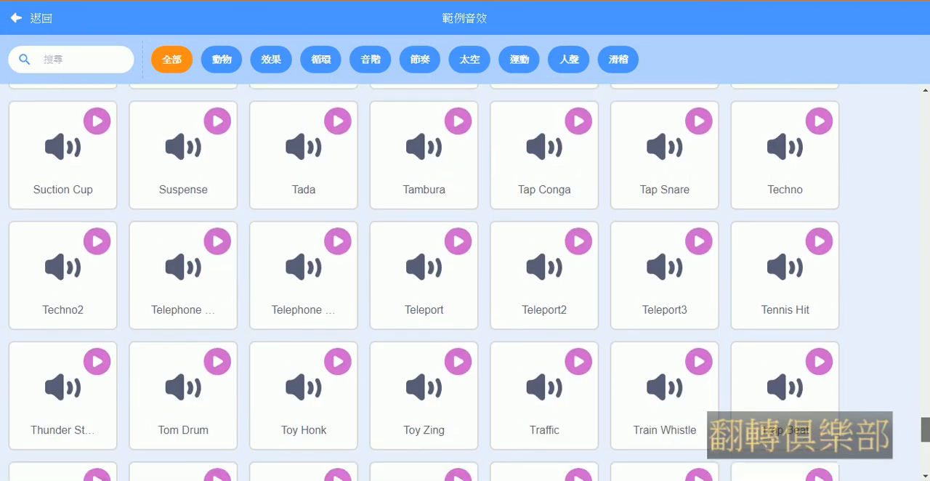
{"action": "scroll", "coordinate": [654, 432], "scroll_direction": "down", "scroll_amount": 2}
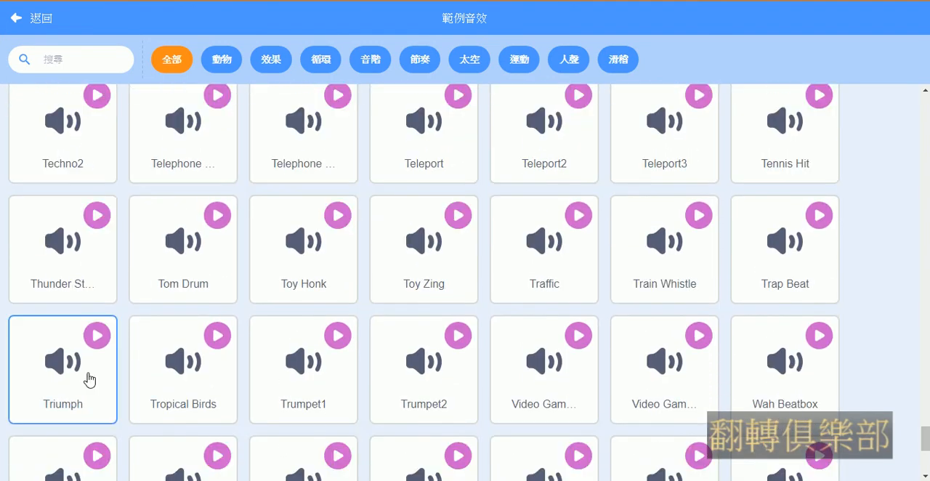
Add the Tropical Birds sound from the sound library and duplicate it four times
{"action": "left_click", "coordinate": [182, 379]}
{"action": "right_click", "coordinate": [48, 109]}
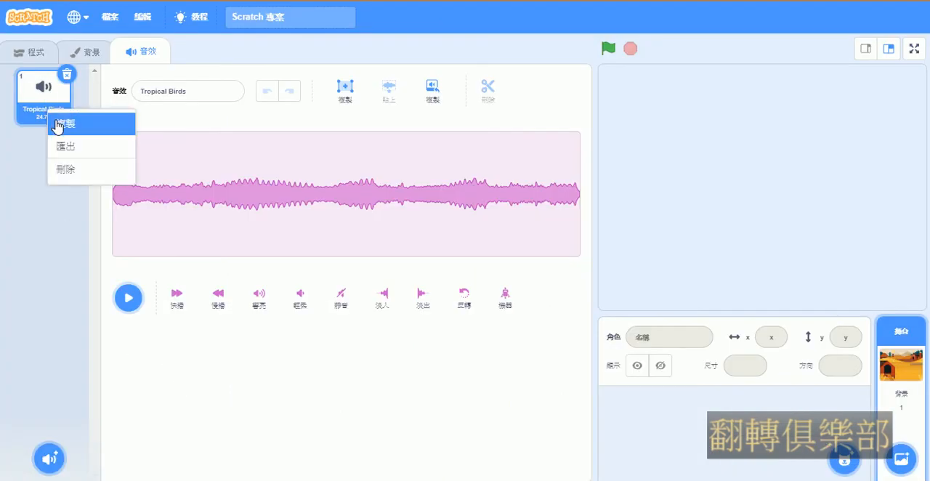
{"action": "left_click", "coordinate": [64, 124]}
{"action": "right_click", "coordinate": [64, 165]}
{"action": "left_click", "coordinate": [76, 178]}
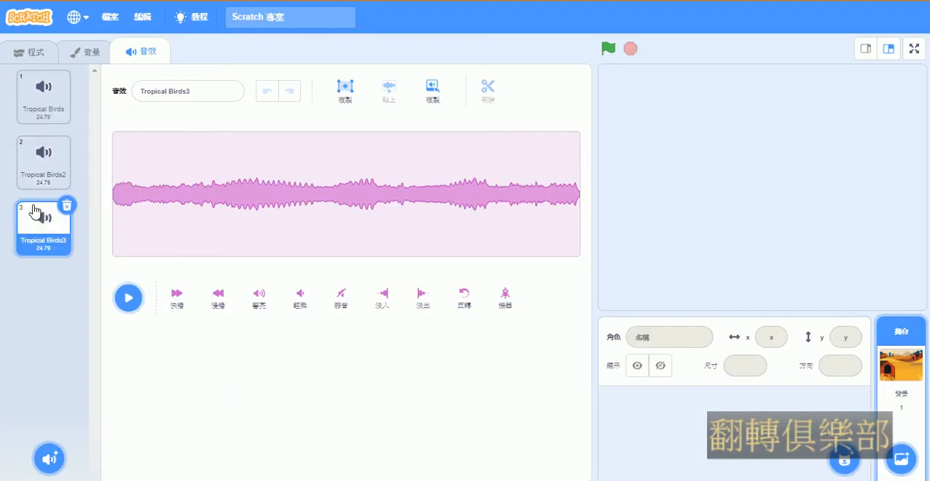
{"action": "right_click", "coordinate": [45, 247]}
{"action": "left_click", "coordinate": [80, 259]}
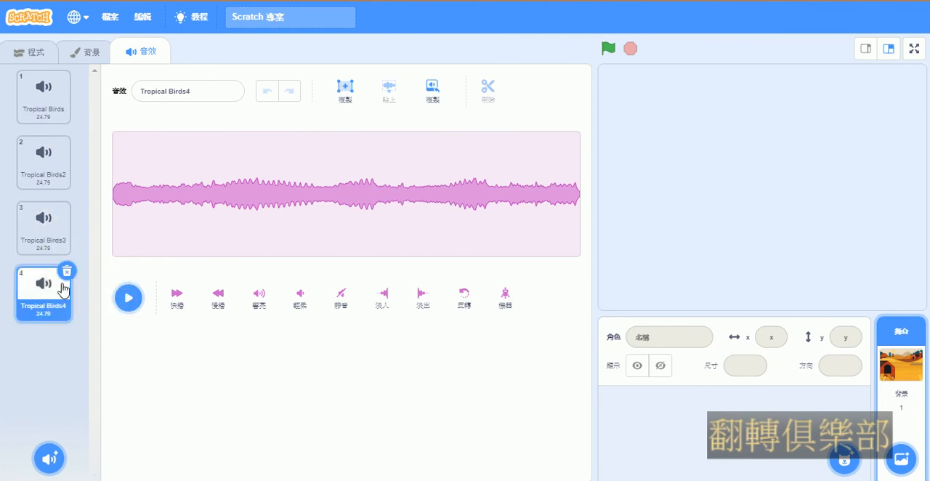
{"action": "right_click", "coordinate": [54, 299]}
{"action": "left_click", "coordinate": [94, 310]}
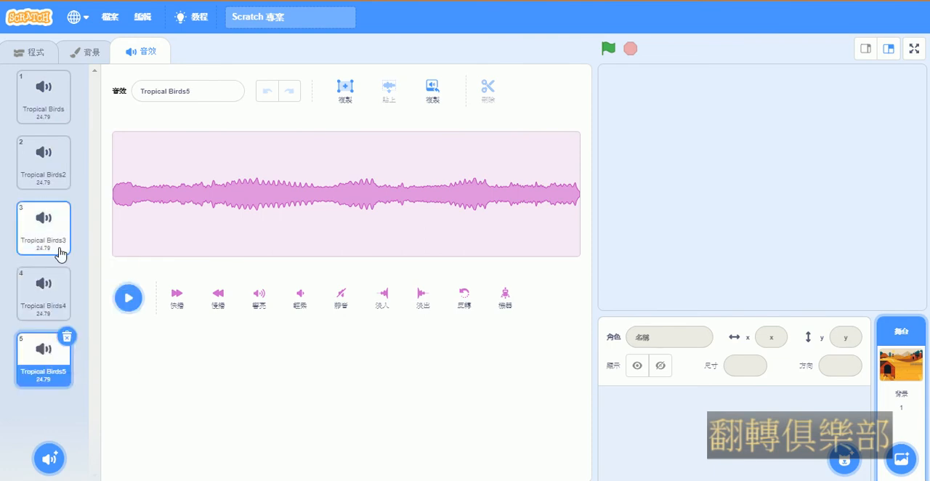
Apply the Faster effect to the original Tropical Birds sound, followed by the Slower effect, to compare playback
{"action": "left_click", "coordinate": [41, 116]}
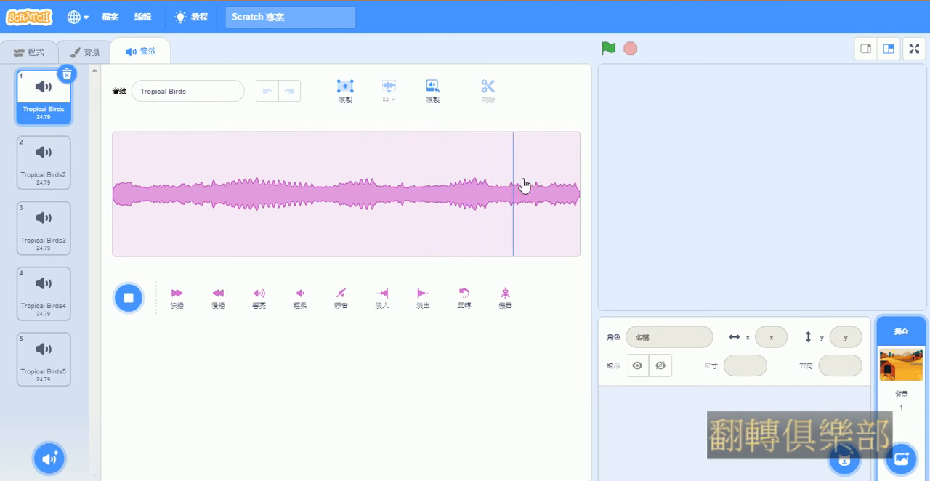
{"action": "left_click", "coordinate": [178, 297]}
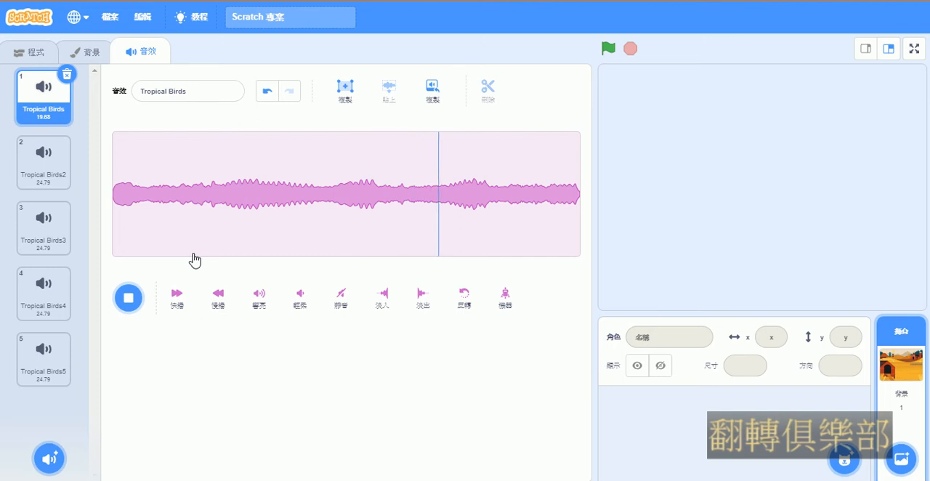
{"action": "left_click", "coordinate": [225, 298]}
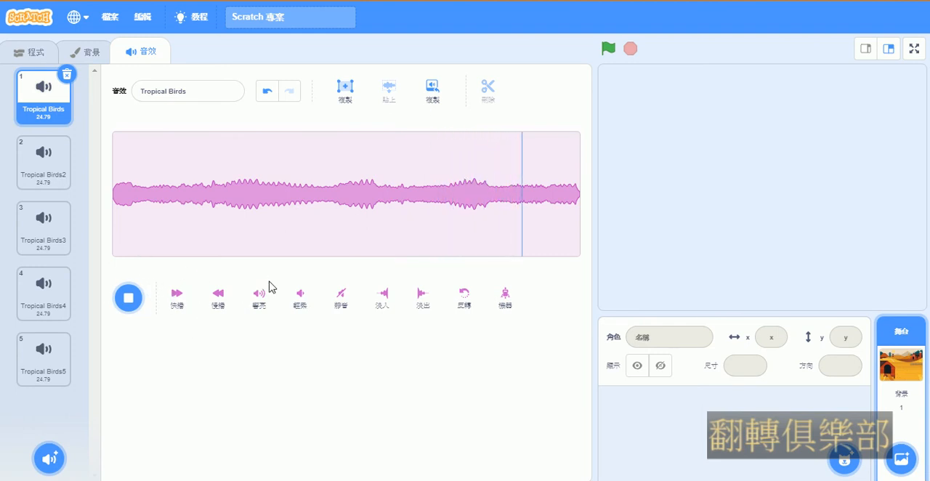
Make the Tropical Birds2 sound louder and the Tropical Birds3 sound softer
{"action": "left_click", "coordinate": [28, 181]}
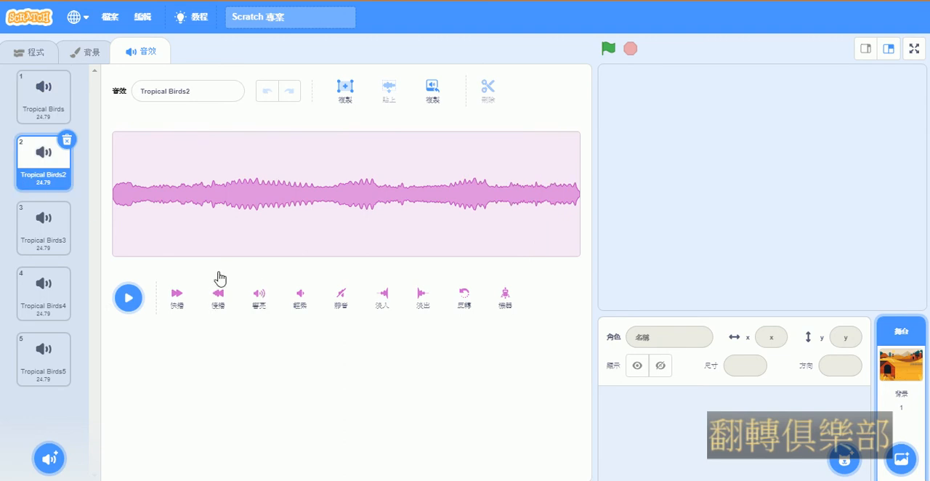
{"action": "left_click", "coordinate": [257, 297]}
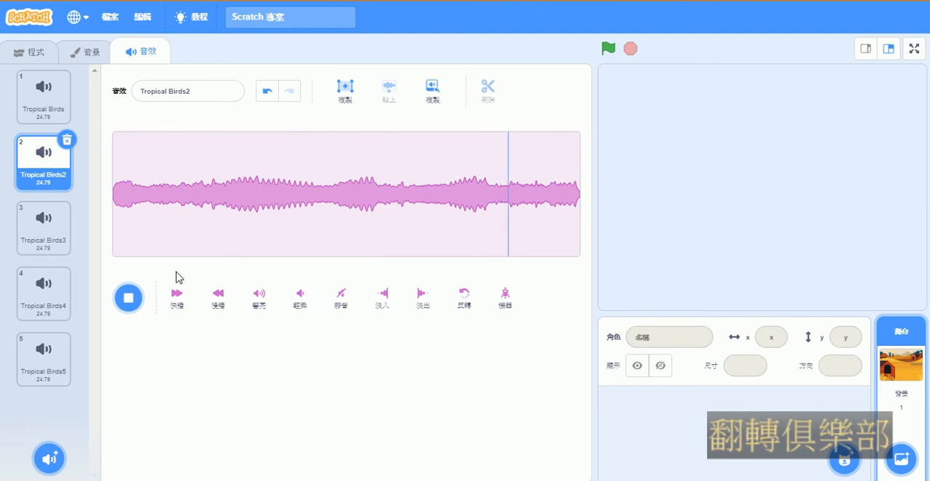
{"action": "left_click", "coordinate": [129, 298]}
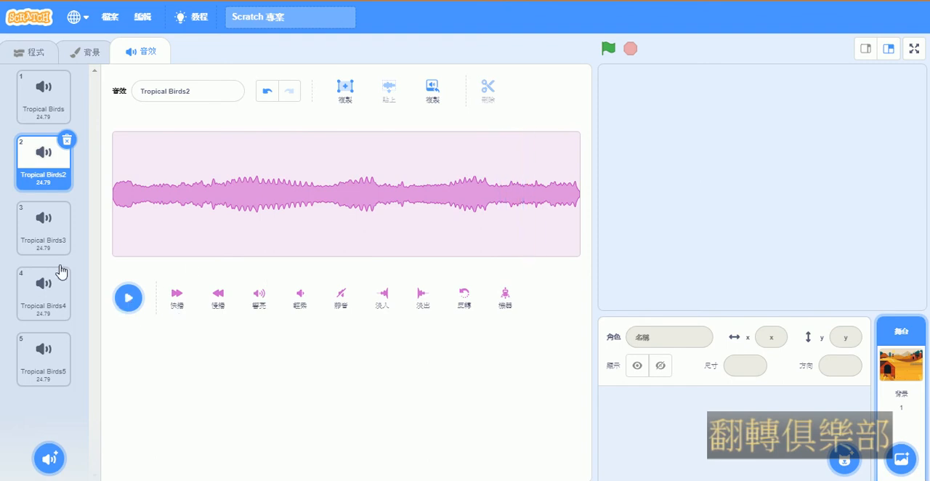
{"action": "left_click", "coordinate": [50, 241]}
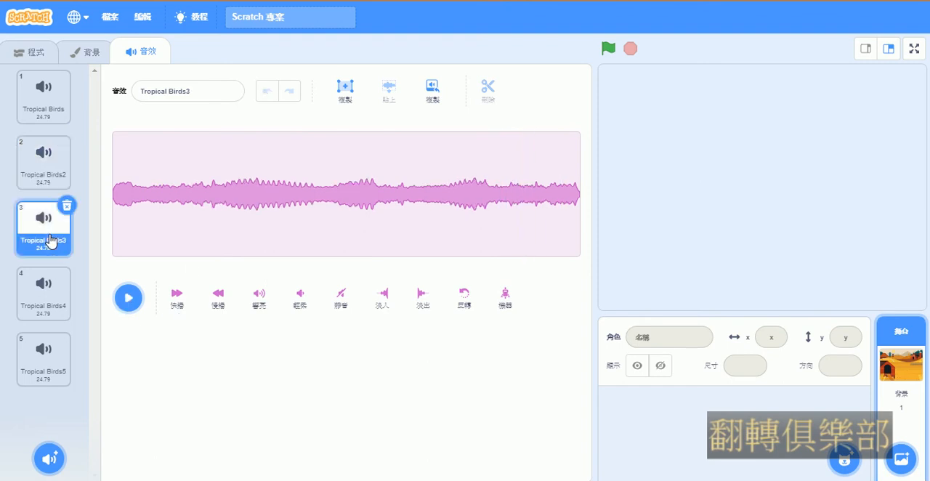
{"action": "left_click", "coordinate": [302, 295]}
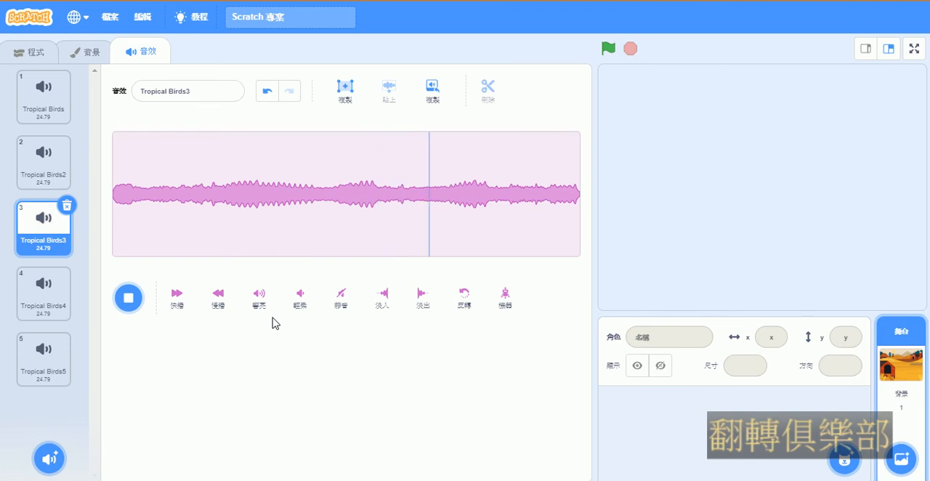
Mute the whole Tropical Birds2 sound and apply the Reverse effect to it
{"action": "left_click", "coordinate": [51, 173]}
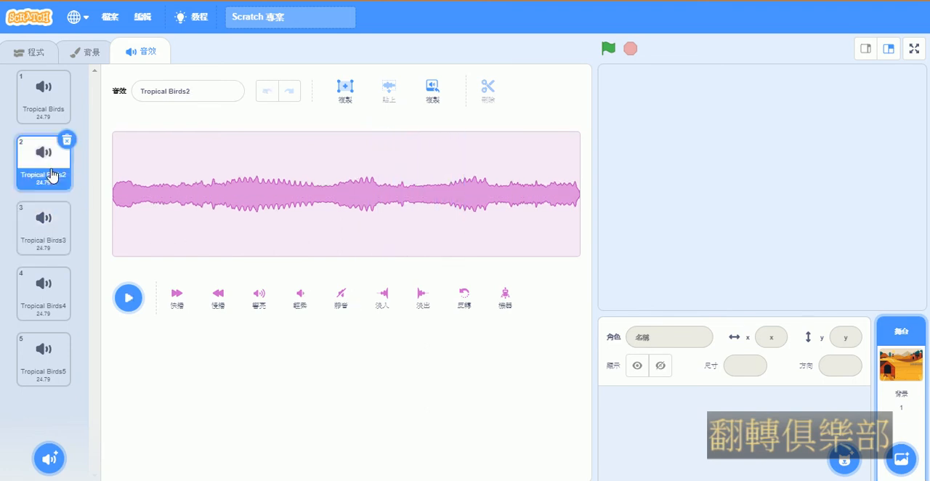
{"action": "left_click", "coordinate": [347, 299]}
{"action": "left_click", "coordinate": [132, 305]}
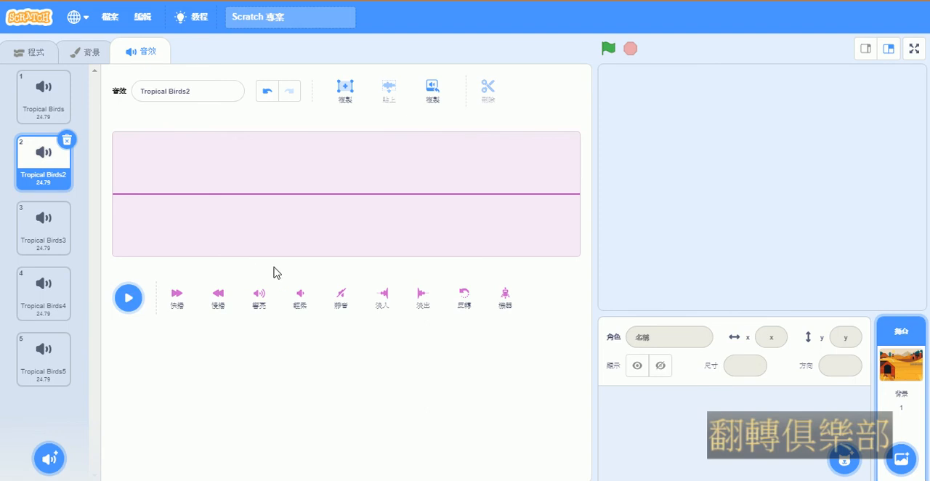
{"action": "left_click", "coordinate": [463, 297]}
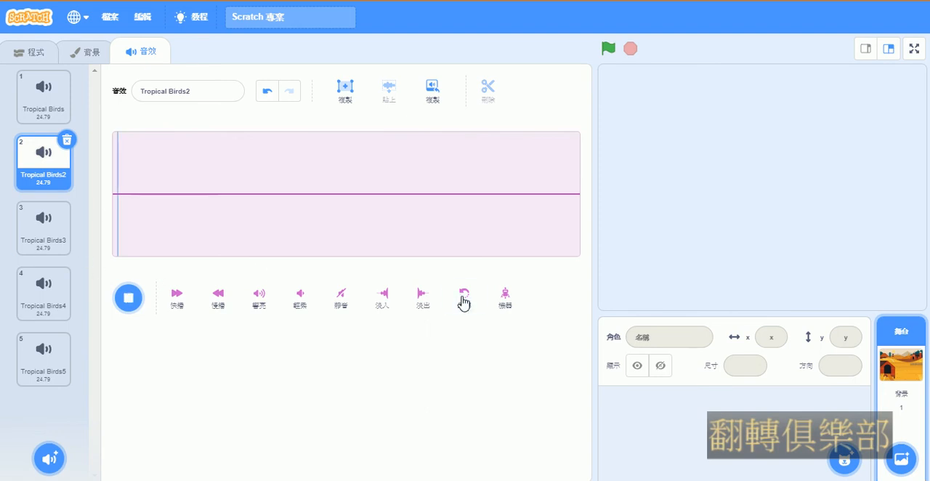
Apply the Fade in effect to the Tropical Birds4 sound and stop its playback
{"action": "left_click", "coordinate": [49, 251]}
{"action": "left_click", "coordinate": [56, 302]}
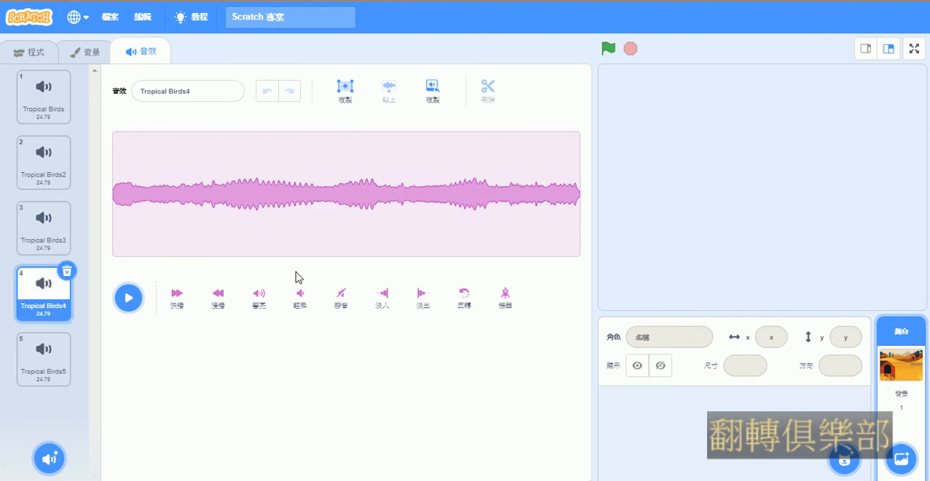
{"action": "left_click", "coordinate": [385, 298]}
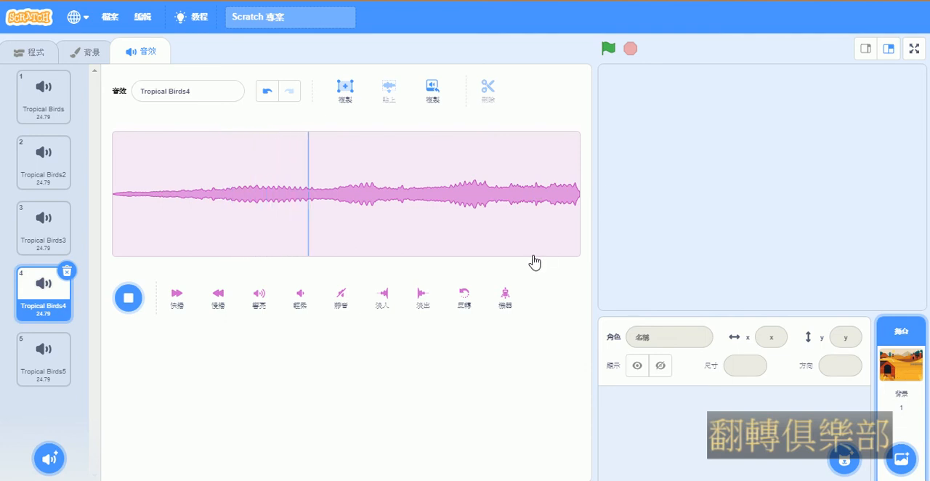
{"action": "left_click", "coordinate": [128, 298]}
Apply the Fade out effect to the Tropical Birds5 sound and stop its playback
{"action": "left_click", "coordinate": [27, 372]}
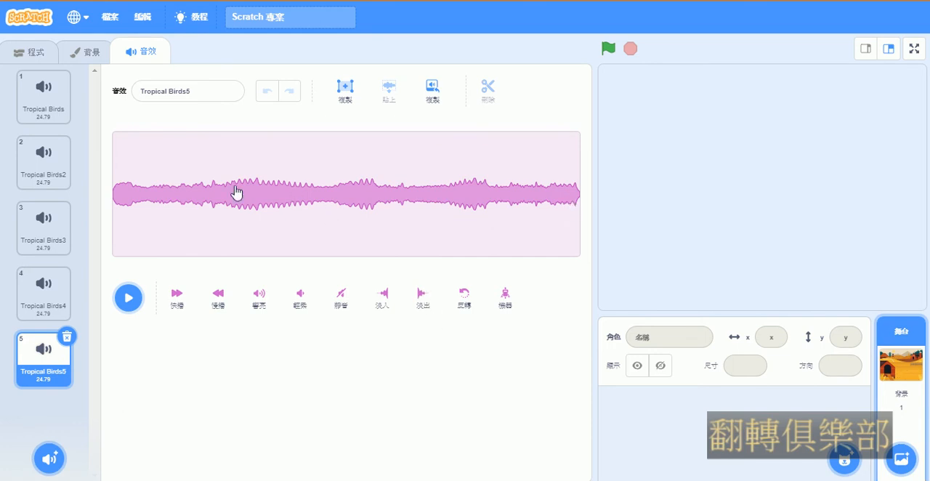
{"action": "left_click", "coordinate": [425, 306]}
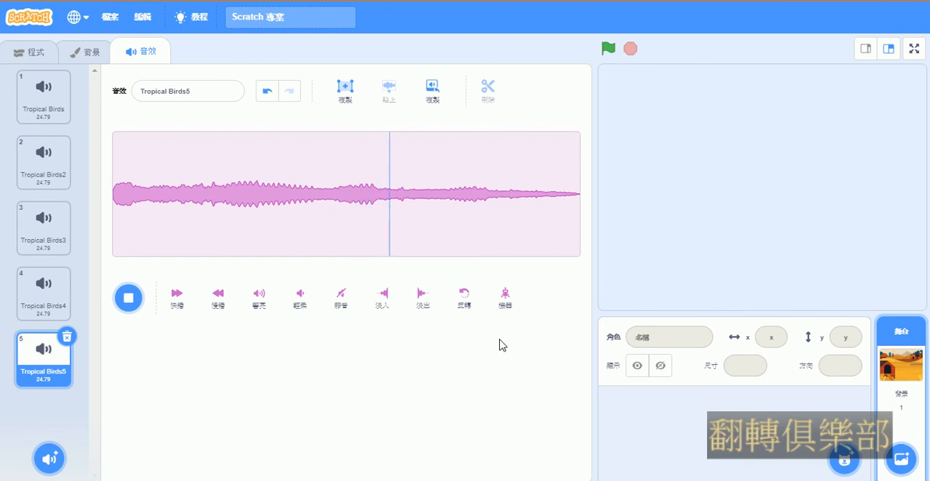
{"action": "left_click", "coordinate": [131, 300]}
Reverse both the faded-out Tropical Birds5 sound and the faded-in Tropical Birds4 sound
{"action": "left_click", "coordinate": [464, 298]}
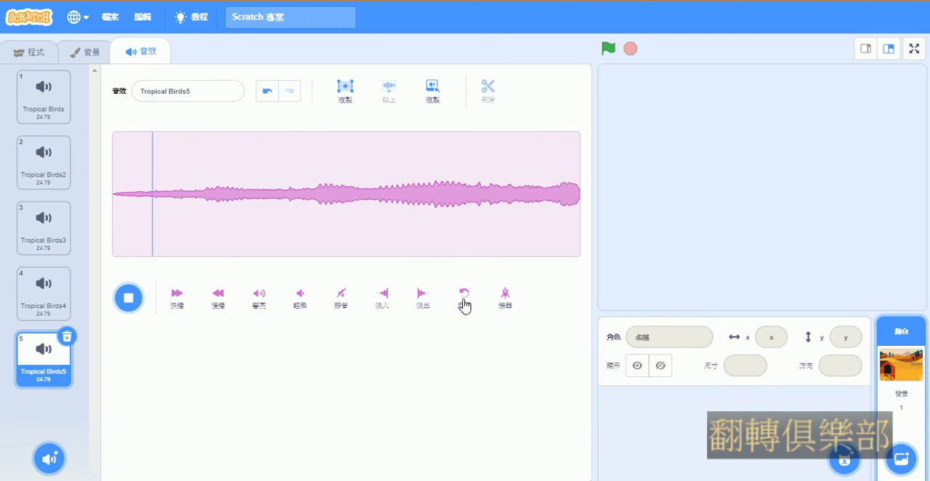
{"action": "left_click", "coordinate": [129, 298]}
{"action": "left_click", "coordinate": [33, 305]}
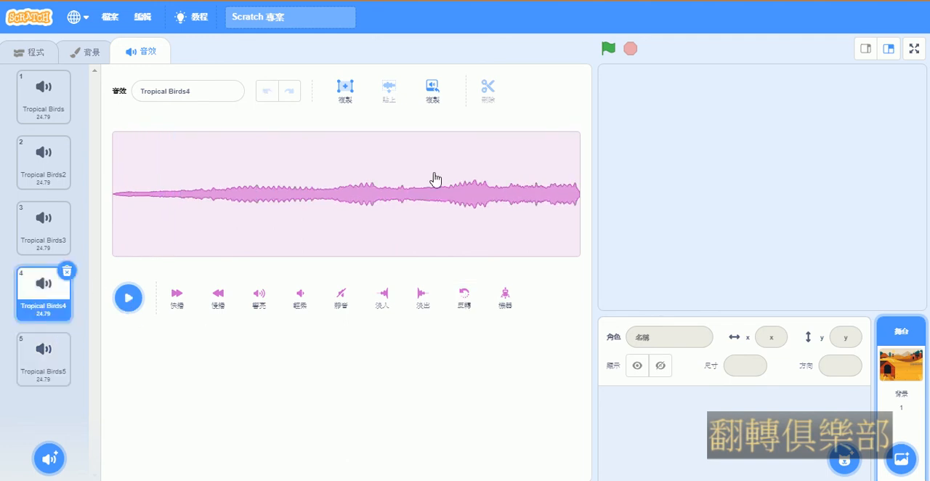
{"action": "left_click", "coordinate": [466, 306]}
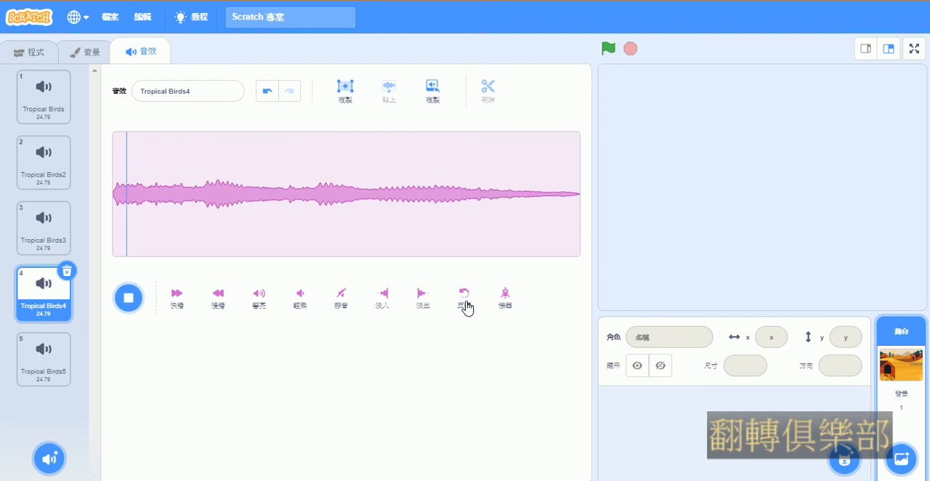
Apply the Robot effect to the Tropical Birds3 sound and stop its playback
{"action": "left_click", "coordinate": [38, 179]}
{"action": "left_click", "coordinate": [37, 234]}
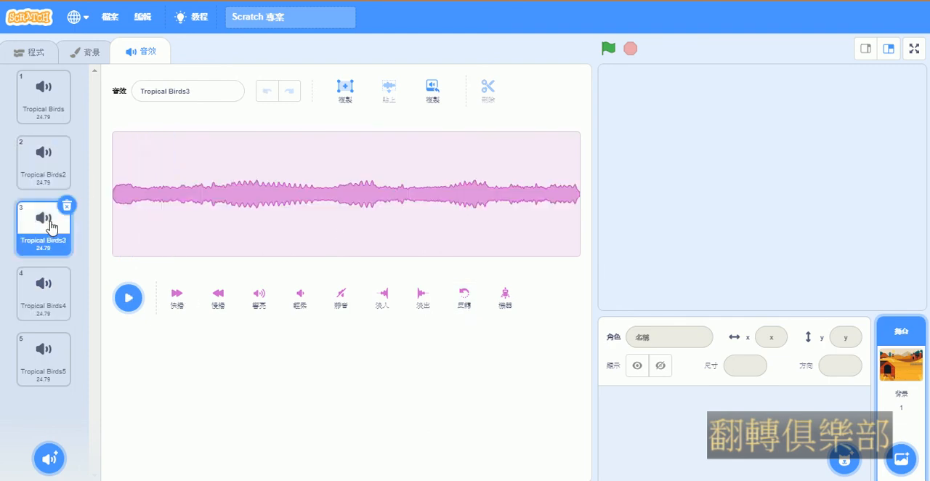
{"action": "left_click", "coordinate": [506, 304]}
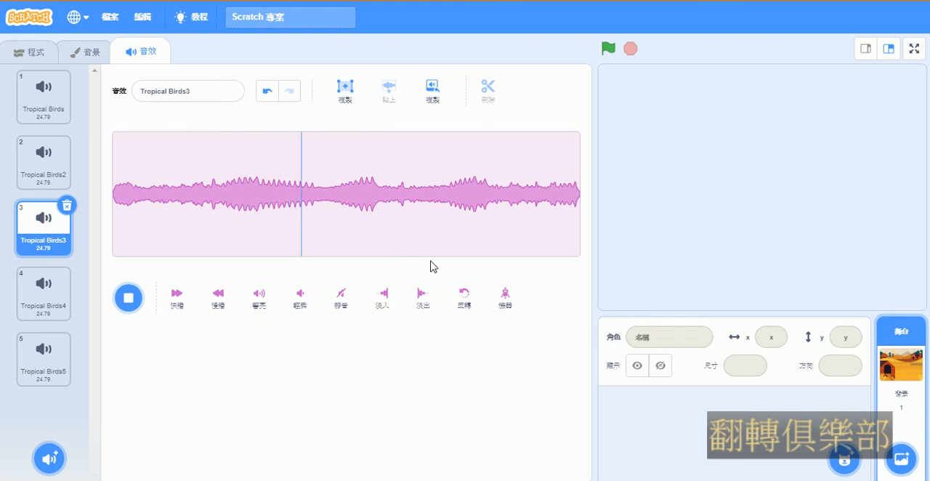
{"action": "left_click", "coordinate": [131, 303]}
Copy the Tropical Birds3 sound into a new sound and delete that copy
{"action": "left_click_drag", "start_coordinate": [308, 166], "coordinate": [404, 170]}
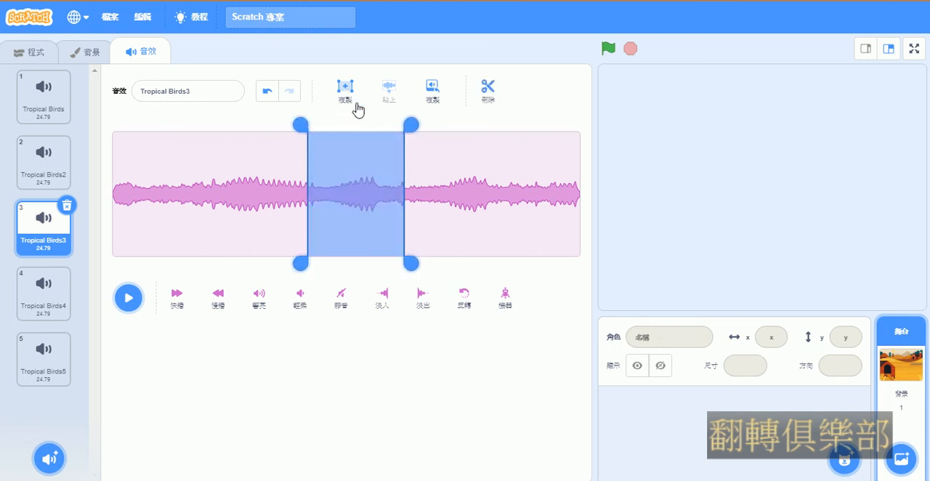
{"action": "left_click", "coordinate": [417, 128]}
{"action": "left_click", "coordinate": [433, 95]}
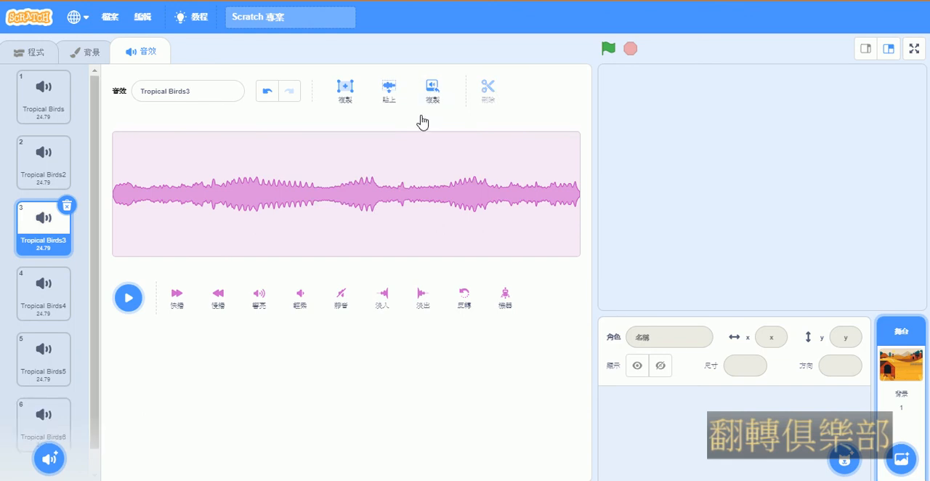
{"action": "left_click_drag", "start_coordinate": [97, 346], "coordinate": [91, 431]}
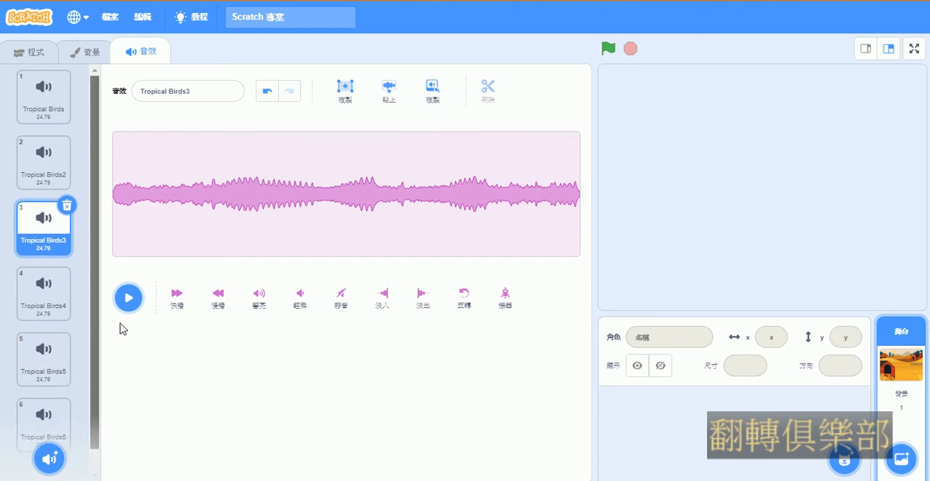
{"action": "left_click", "coordinate": [55, 413]}
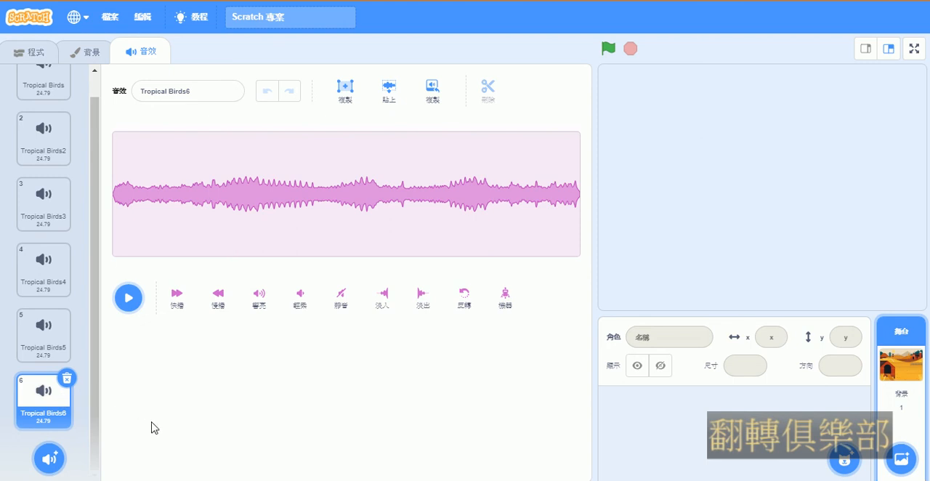
{"action": "scroll", "coordinate": [97, 377], "scroll_direction": "up", "scroll_amount": 2}
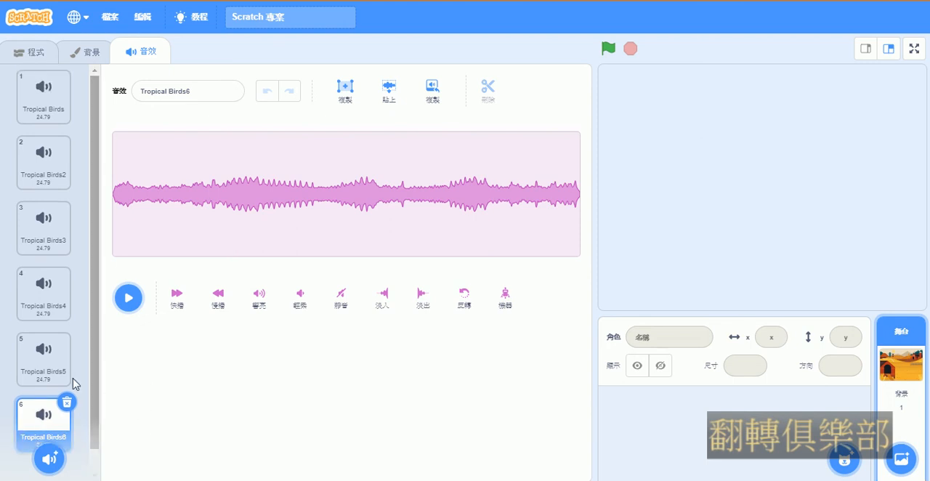
{"action": "left_click", "coordinate": [67, 402]}
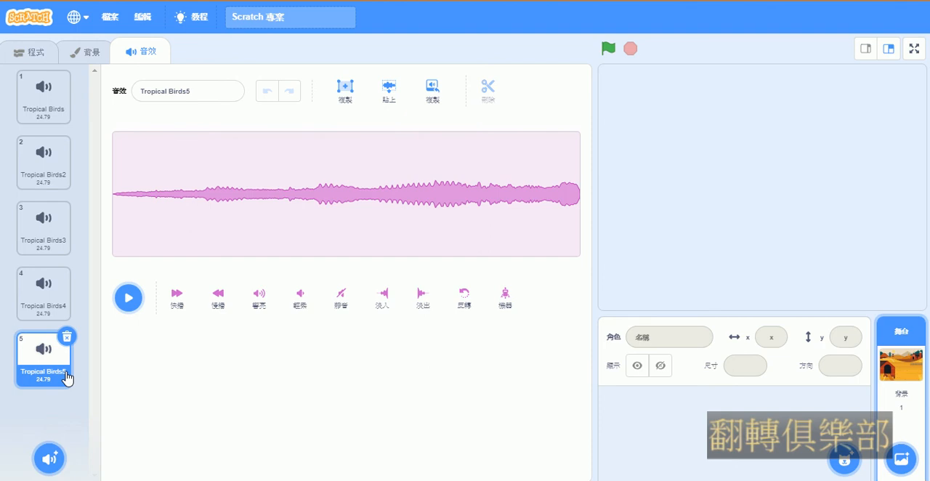
Copy Tropical Birds5 to a new sound and paste the copied audio into the new sound twice
{"action": "left_click", "coordinate": [432, 90]}
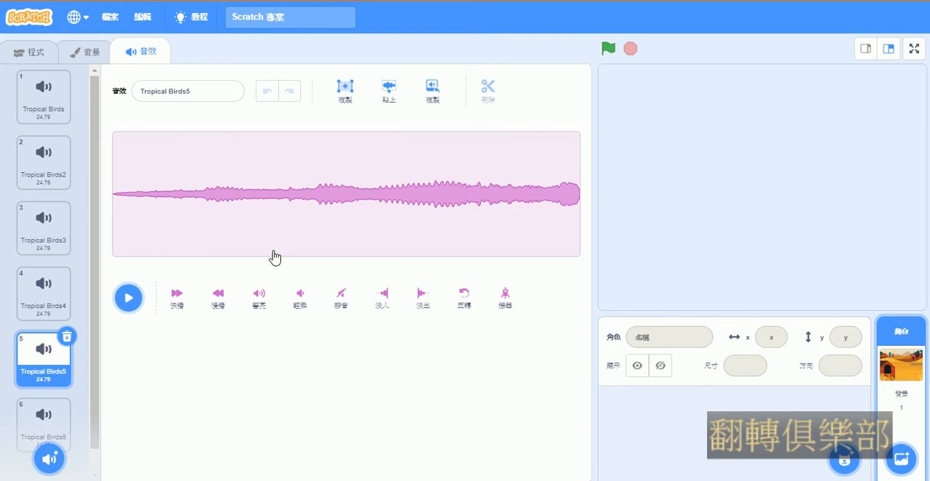
{"action": "left_click", "coordinate": [70, 433]}
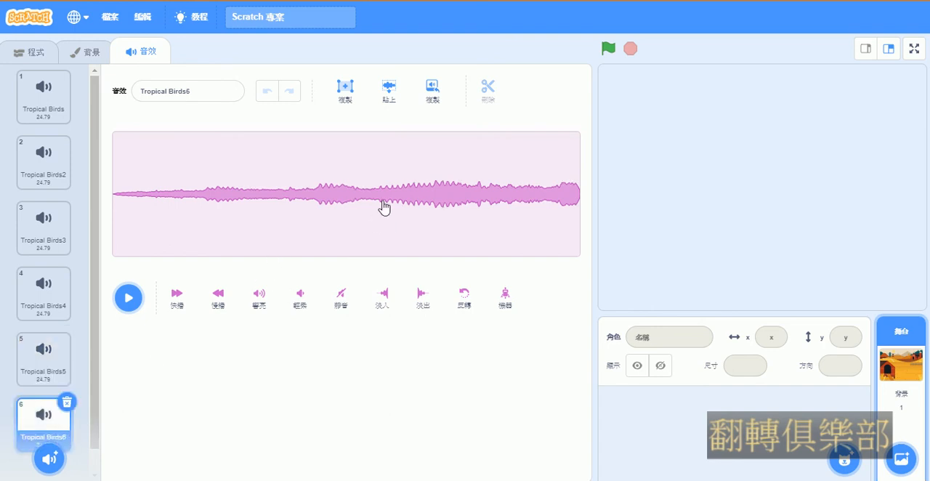
{"action": "left_click", "coordinate": [389, 89]}
{"action": "scroll", "coordinate": [95, 405], "scroll_direction": "down", "scroll_amount": 1}
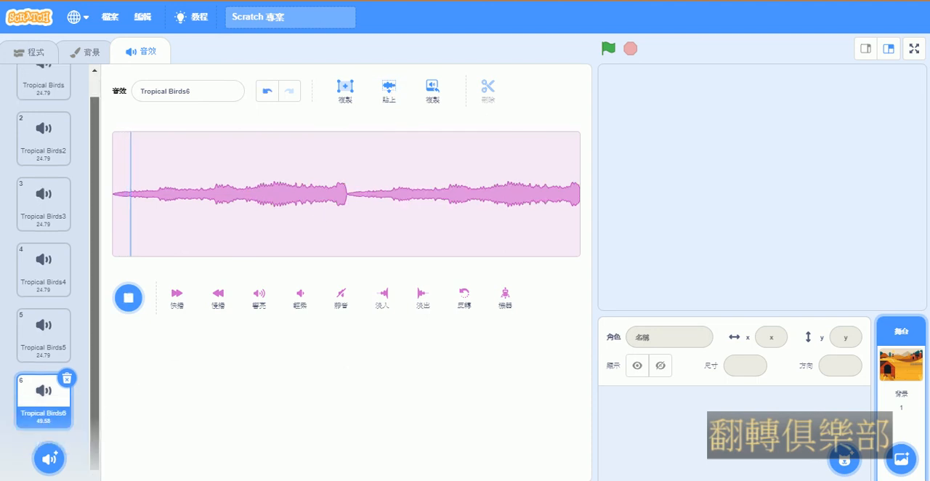
{"action": "left_click", "coordinate": [393, 95]}
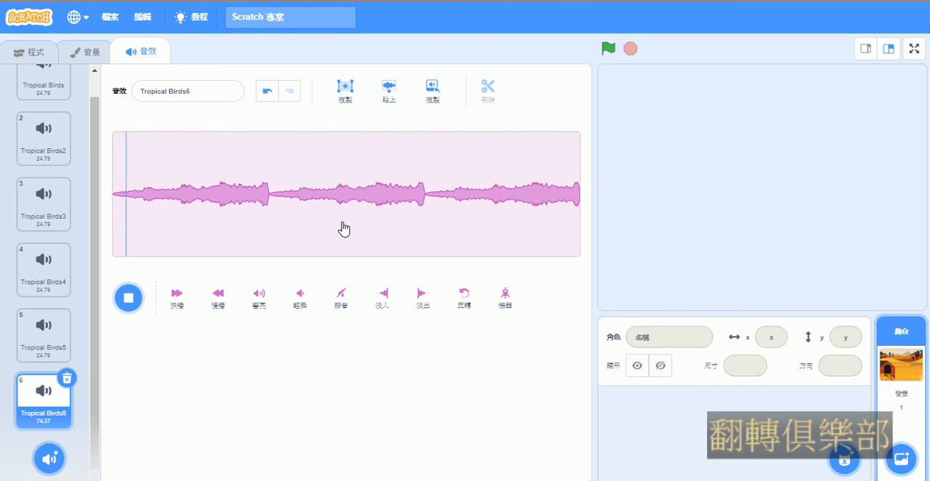
Delete Tropical Birds6, copy Tropical Birds5 to a new sound and paste the copied audio into the new sound once
{"action": "left_click", "coordinate": [66, 378]}
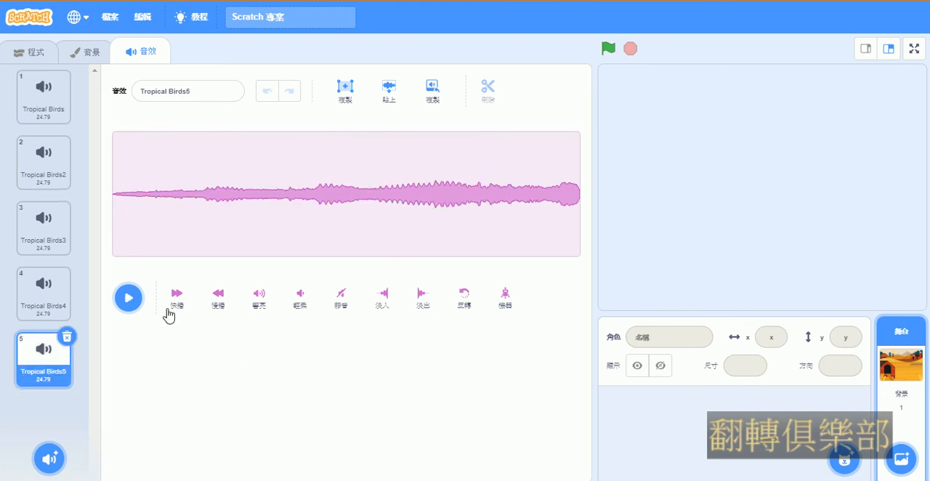
{"action": "left_click", "coordinate": [430, 90]}
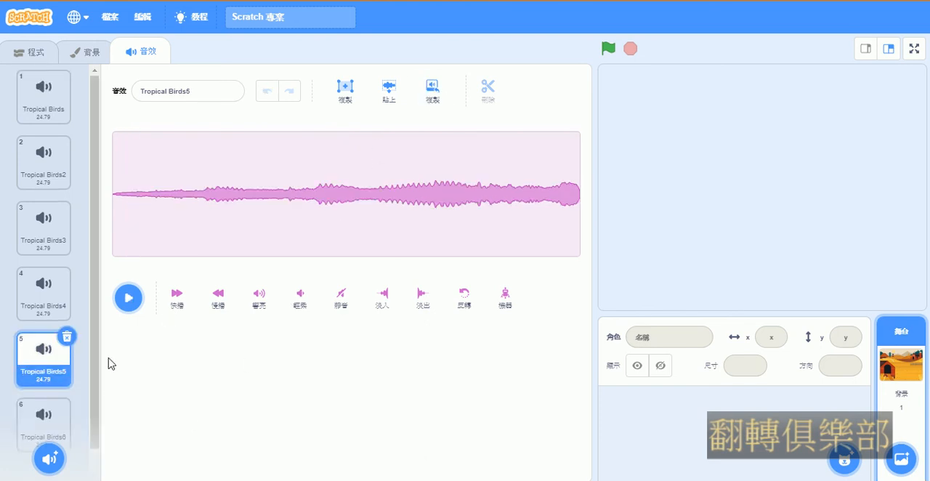
{"action": "left_click", "coordinate": [49, 428]}
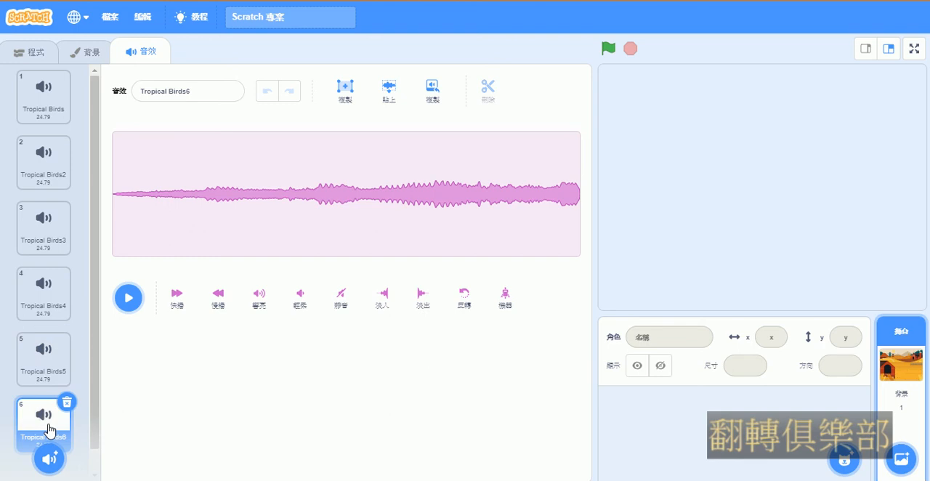
{"action": "left_click", "coordinate": [389, 92]}
{"action": "left_click", "coordinate": [255, 191]}
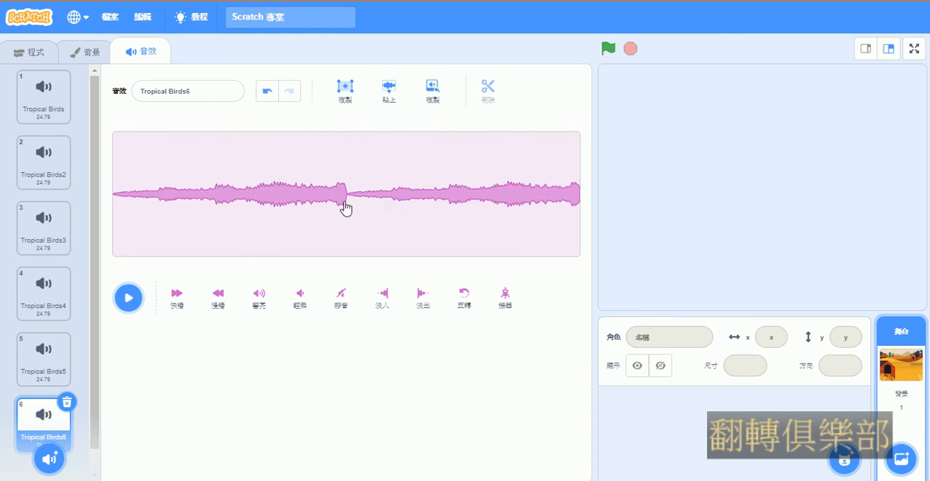
Copy a section just past the middle of the Tropical Birds5 waveform and paste it into Tropical Birds6
{"action": "left_click", "coordinate": [41, 362]}
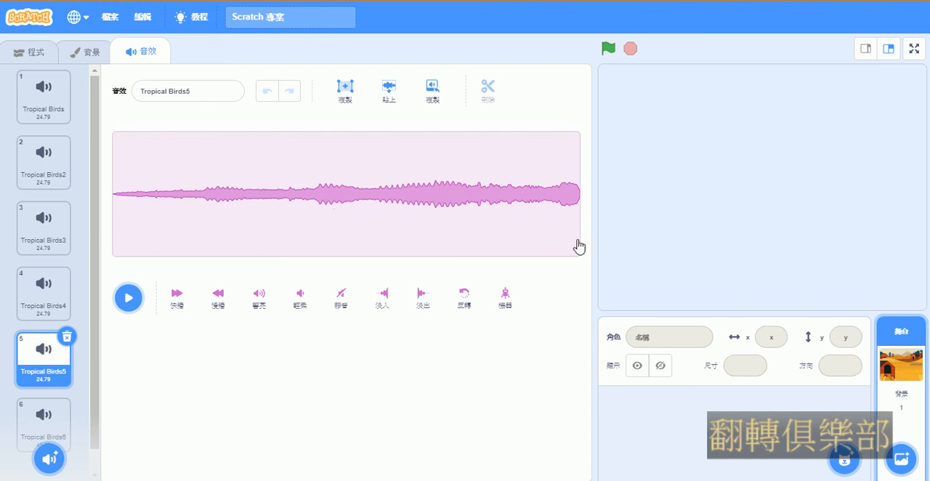
{"action": "left_click_drag", "start_coordinate": [319, 177], "coordinate": [423, 175]}
{"action": "left_click", "coordinate": [349, 93]}
{"action": "left_click", "coordinate": [32, 415]}
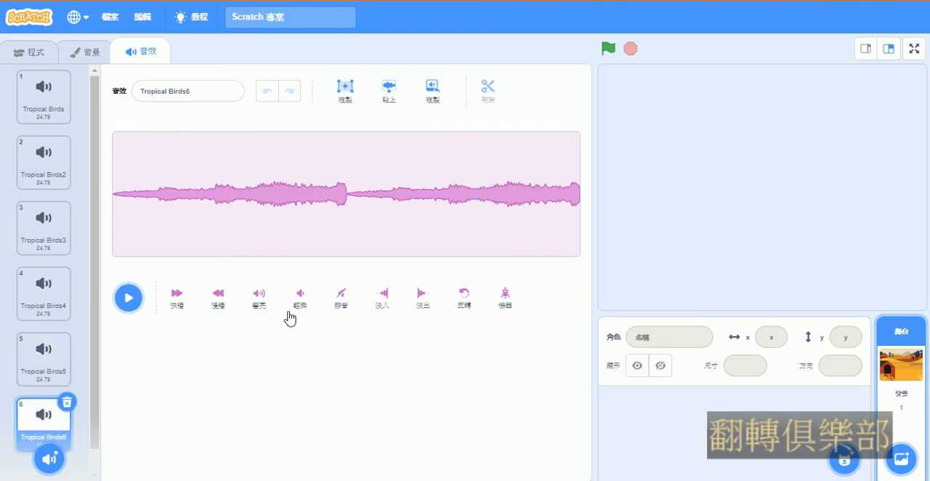
{"action": "left_click", "coordinate": [389, 91]}
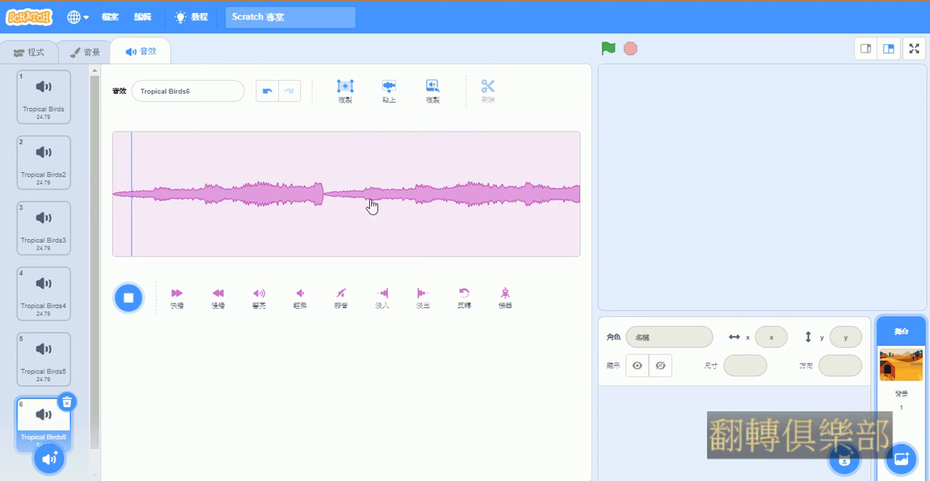
Delete the Tropical Birds6 sound and cut roughly the middle third of the waveform out of Tropical Birds5
{"action": "left_click", "coordinate": [68, 404]}
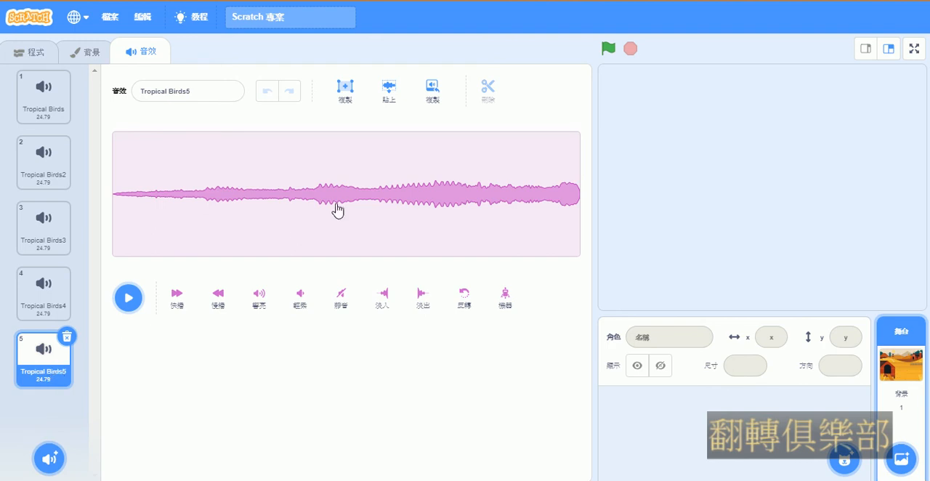
{"action": "left_click_drag", "start_coordinate": [318, 168], "coordinate": [435, 164]}
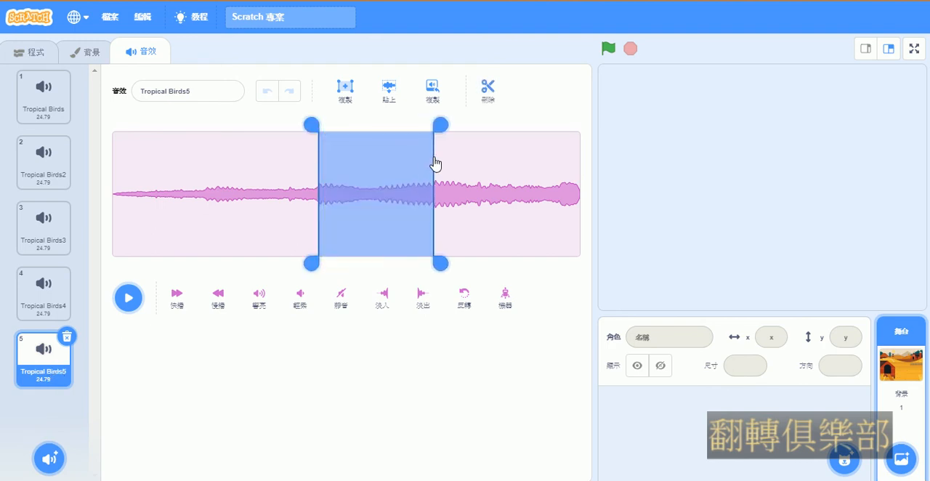
{"action": "left_click", "coordinate": [225, 179]}
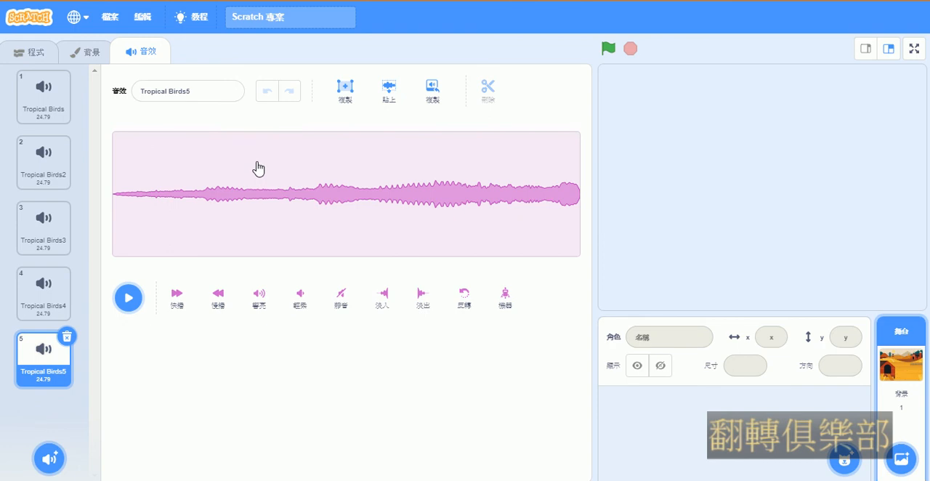
{"action": "left_click_drag", "start_coordinate": [257, 168], "coordinate": [421, 201]}
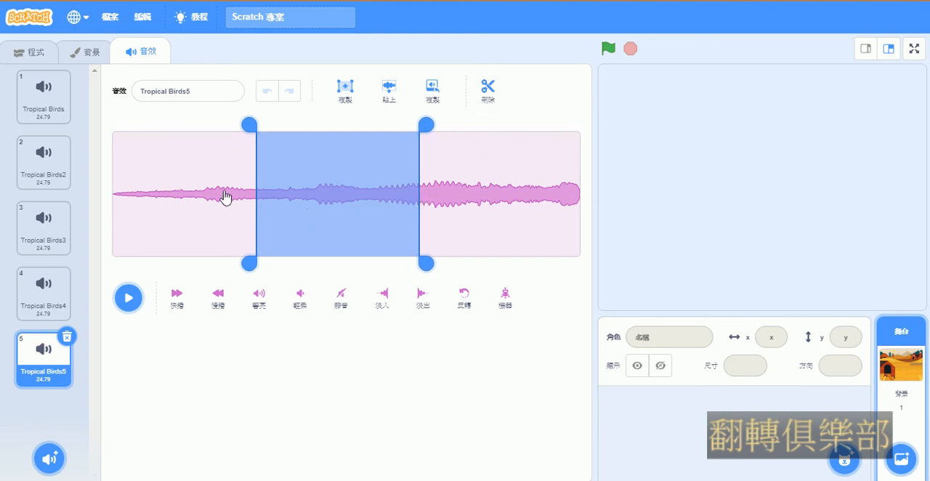
{"action": "left_click", "coordinate": [485, 90]}
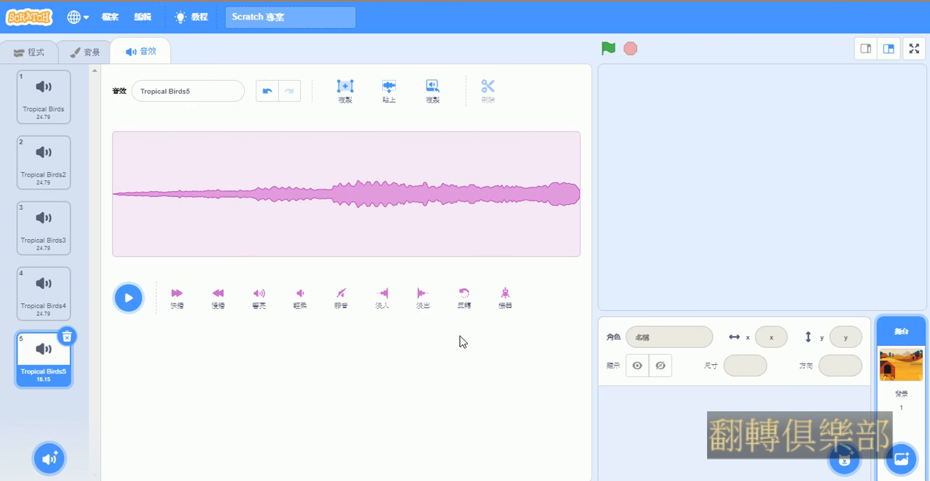
Delete the sounds Tropical Birds5, Tropical Birds4, Tropical Birds3 and Tropical Birds2, keeping only the original Tropical Birds
{"action": "left_click", "coordinate": [66, 337]}
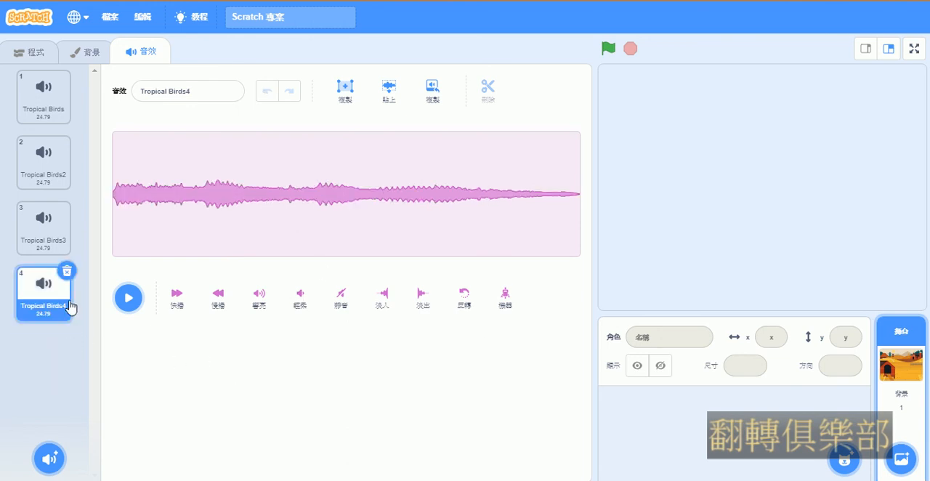
{"action": "left_click", "coordinate": [67, 272]}
{"action": "left_click", "coordinate": [67, 206]}
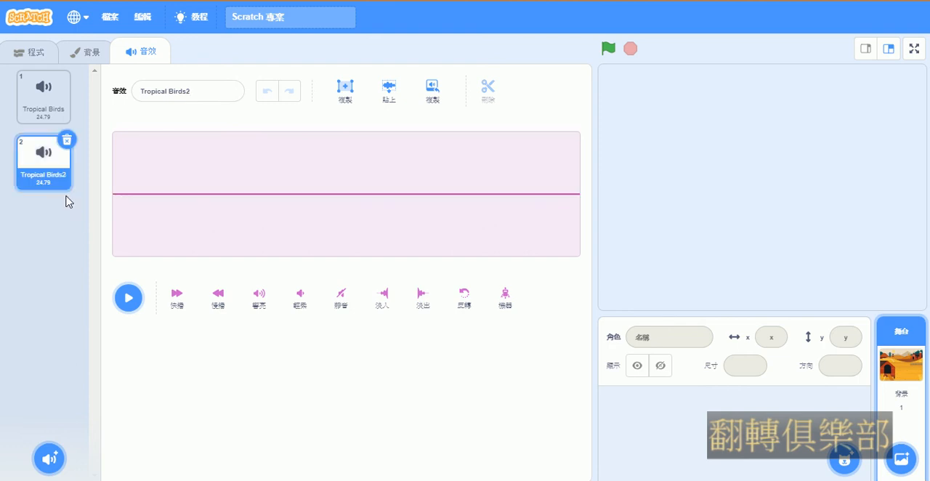
{"action": "left_click", "coordinate": [66, 139]}
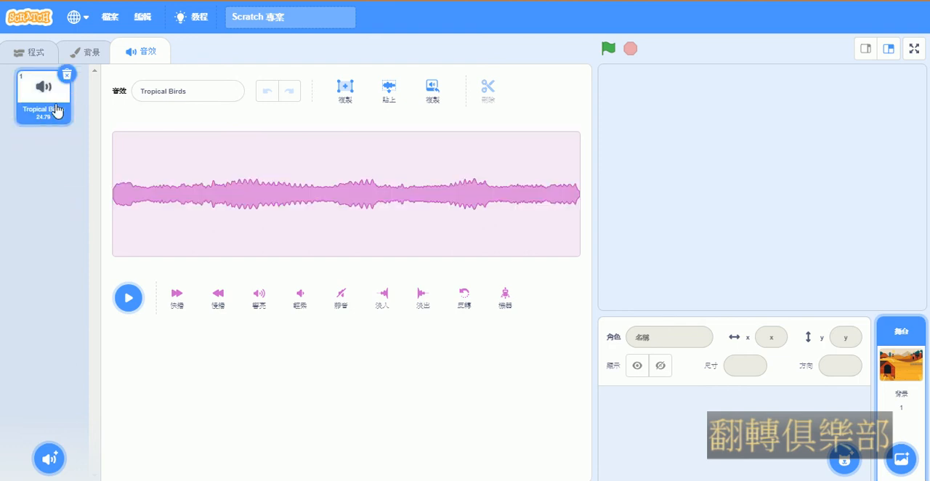
Start exporting the Tropical Birds sound as Tropical Birds.wav and cancel the save
{"action": "right_click", "coordinate": [56, 109]}
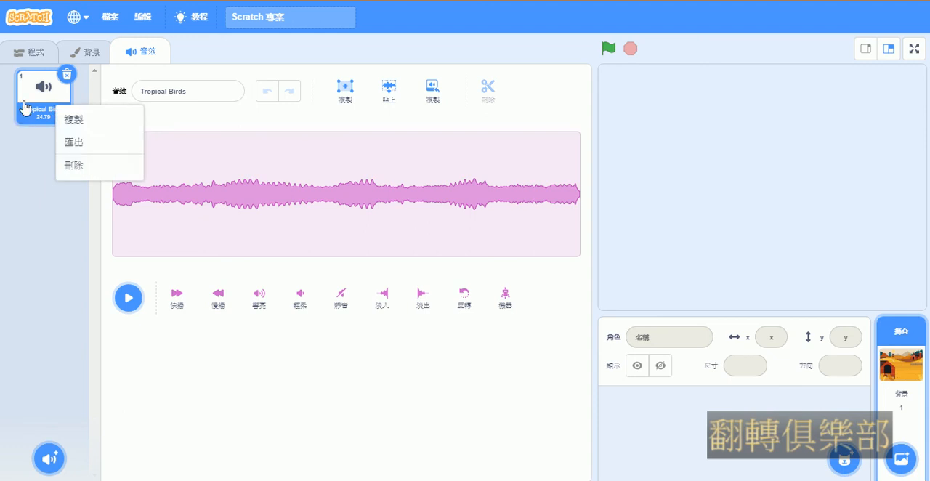
{"action": "left_click", "coordinate": [92, 145]}
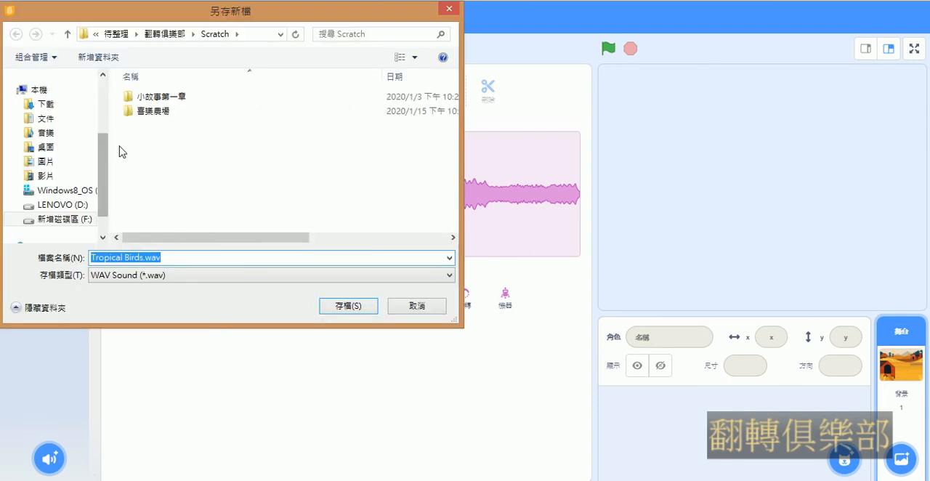
{"action": "left_click", "coordinate": [180, 280]}
{"action": "left_click", "coordinate": [181, 281]}
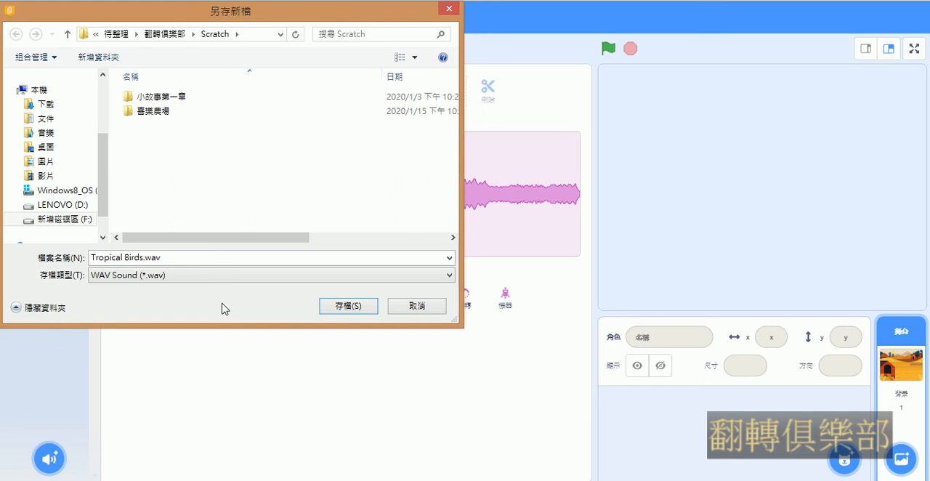
{"action": "left_click", "coordinate": [416, 306]}
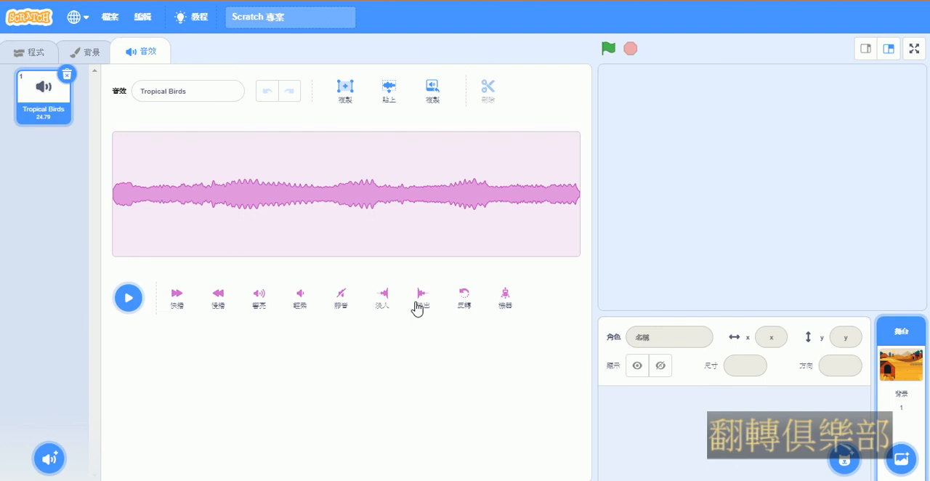